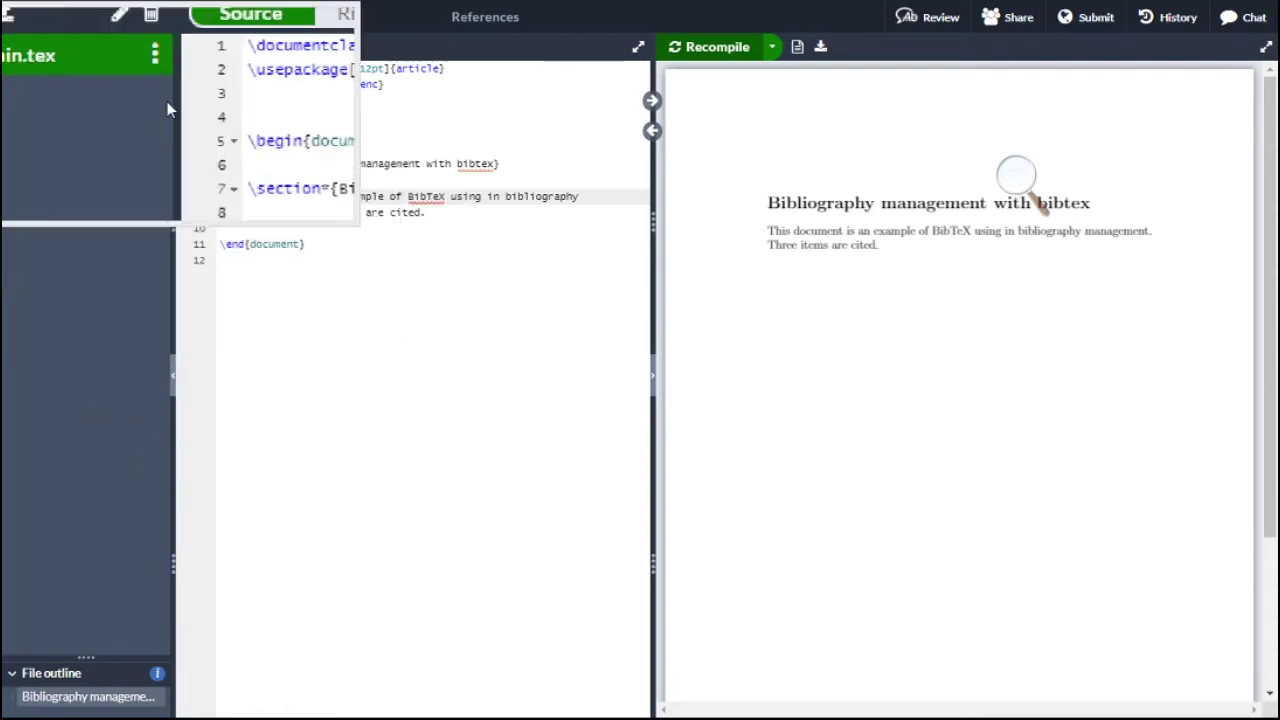
- Start adding a new file from the top of the References project's file tree
click(15, 50)
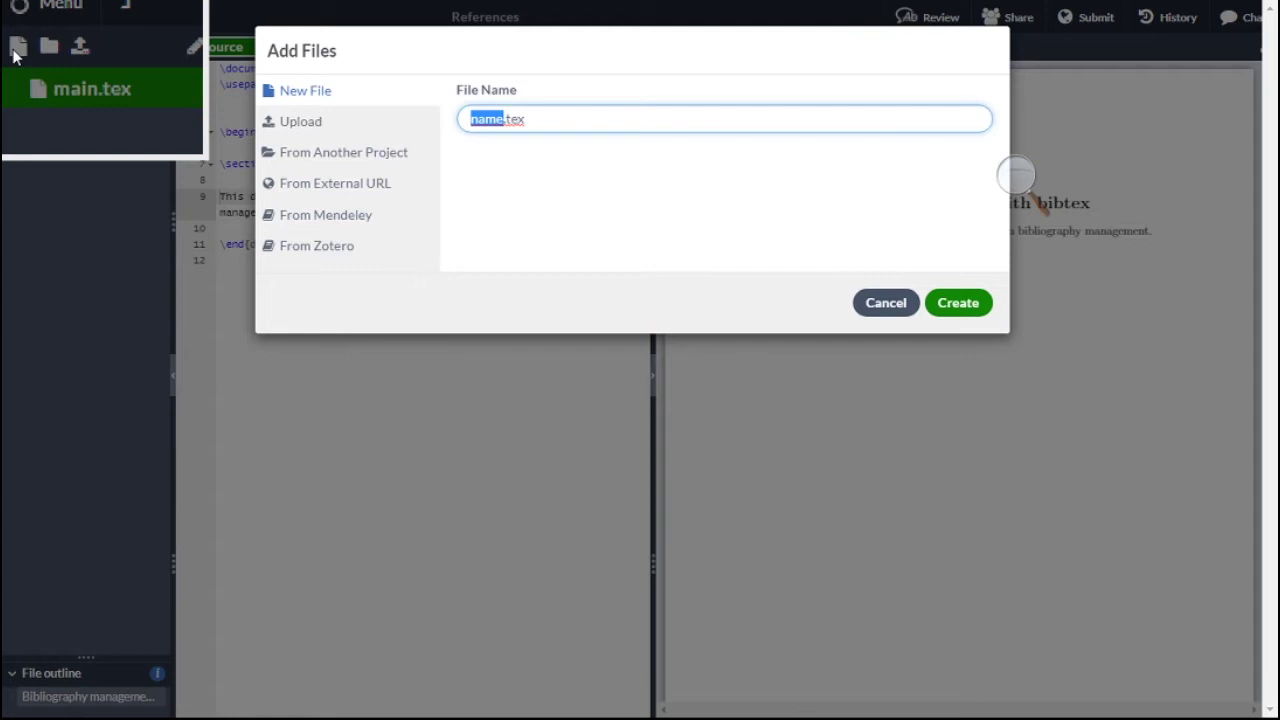
- Create an empty file named latexref.bib and open it in the editor
key(ctrl+a)
key(BackSpace)
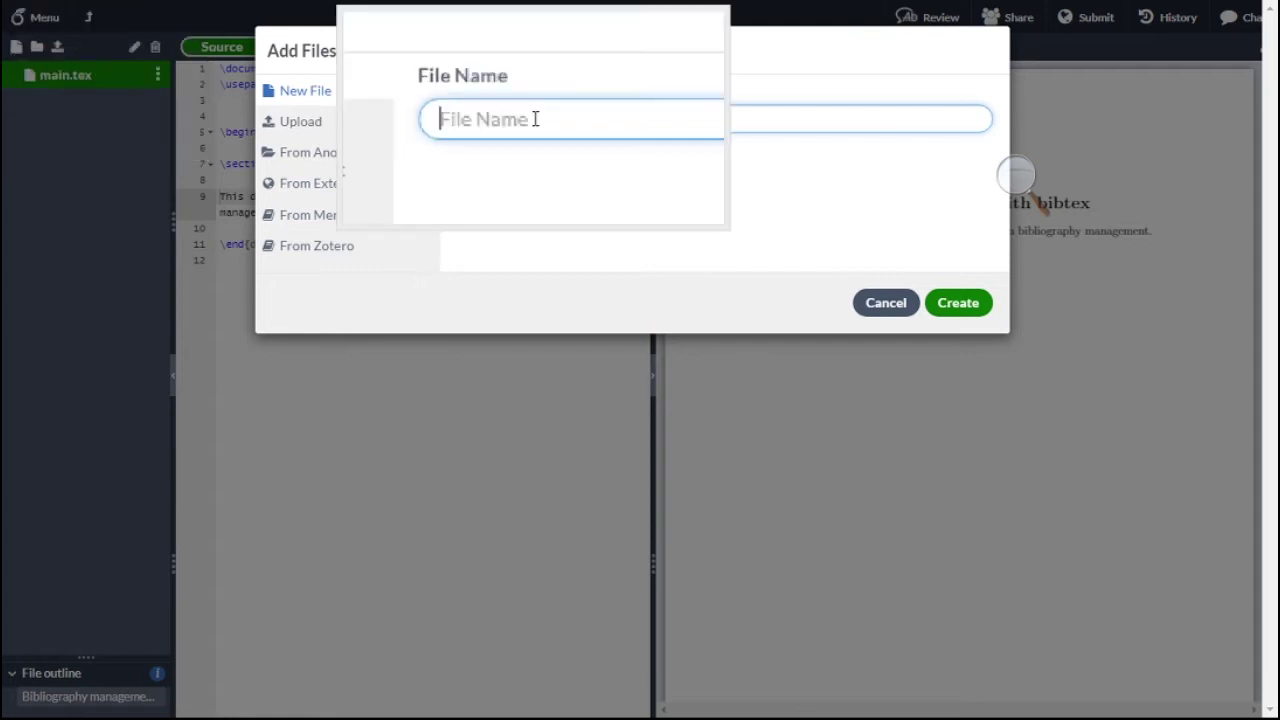
text(latexref.bib)
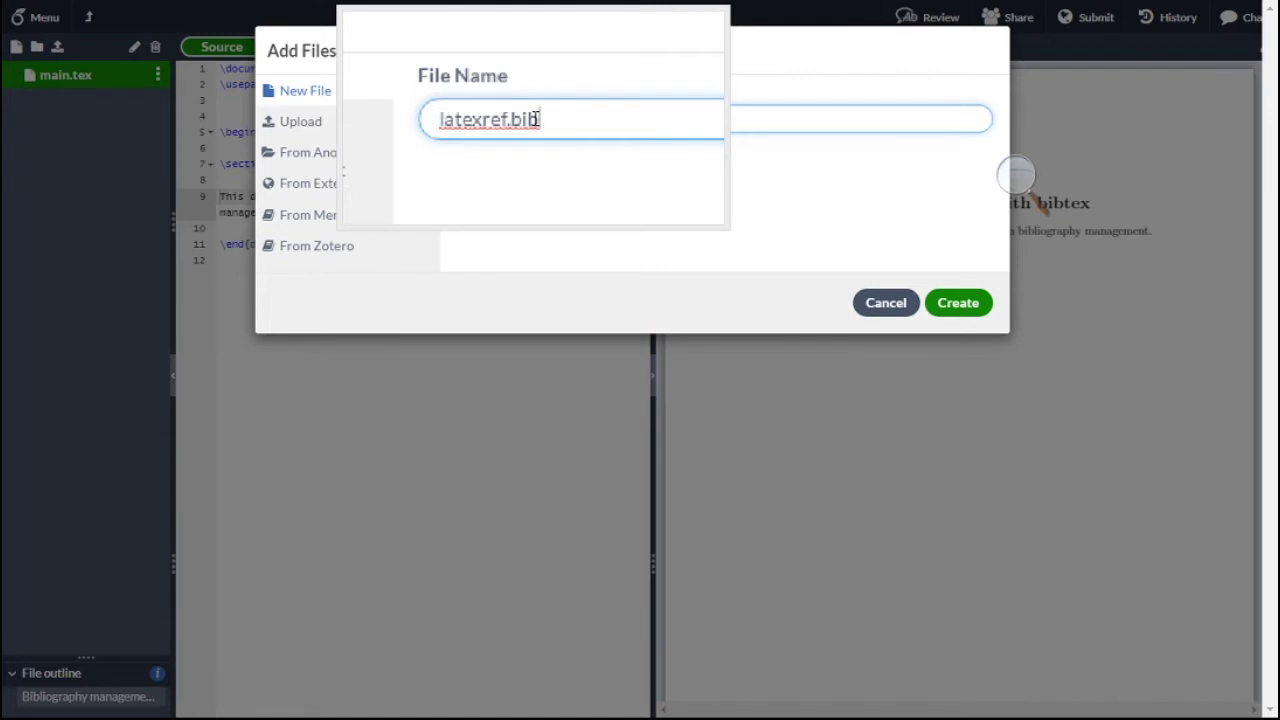
click(963, 318)
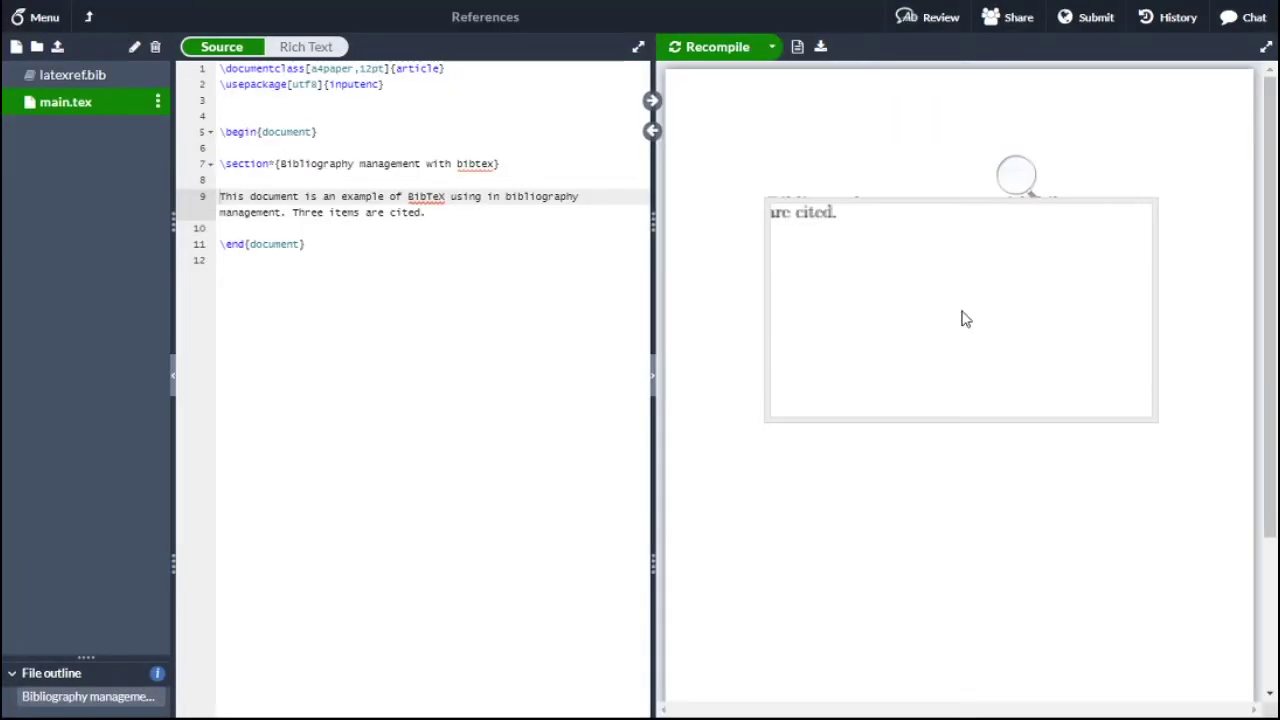
click(71, 87)
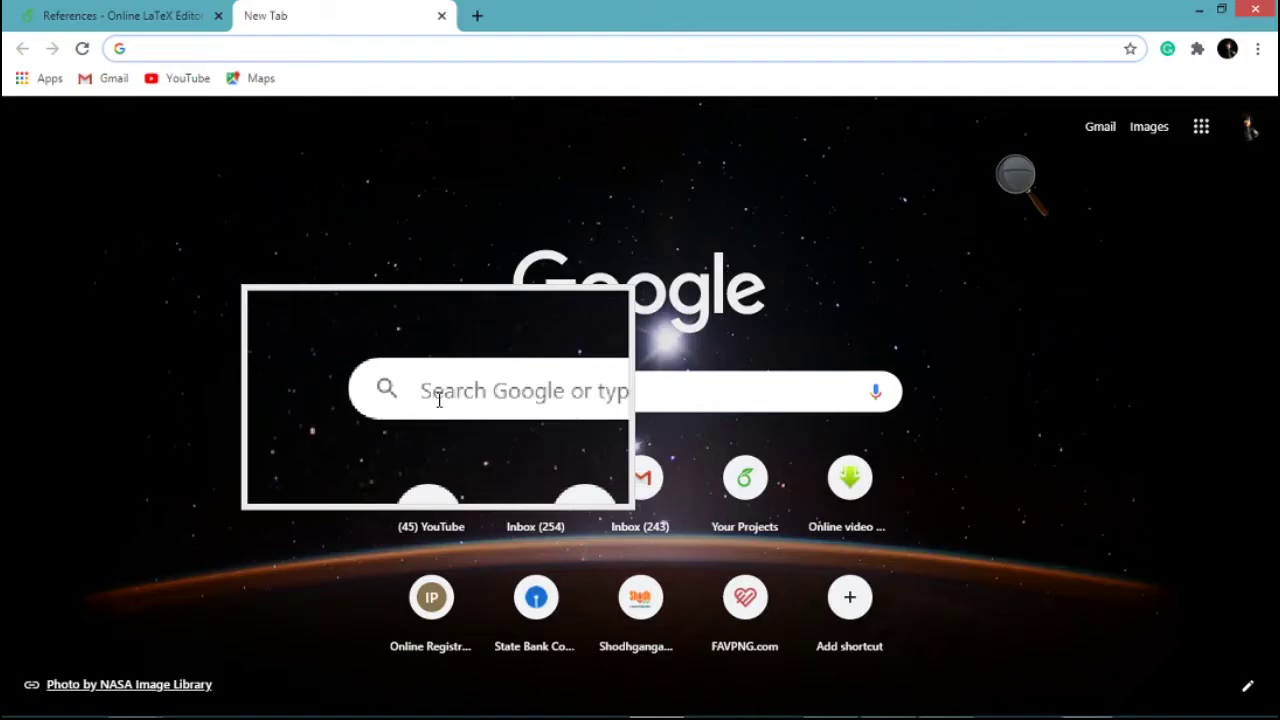
click(438, 400)
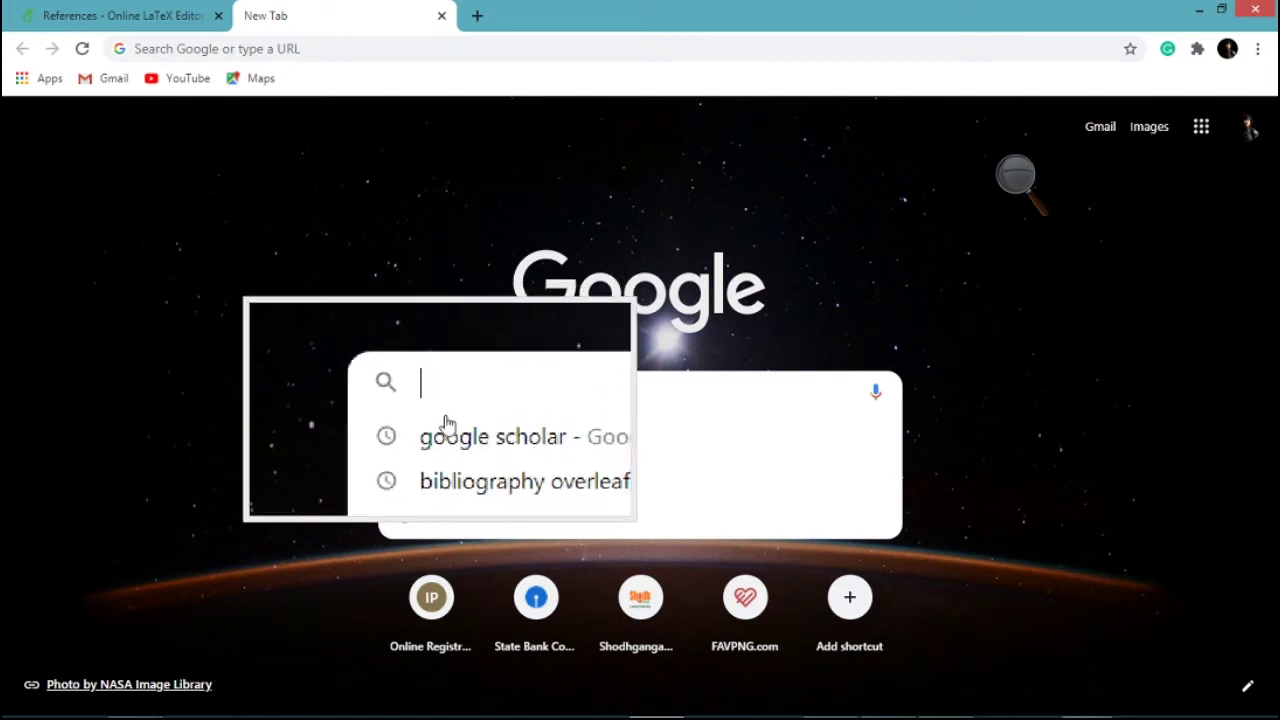
- Go to Google Scholar and search for 'latex bibliography'
click(451, 436)
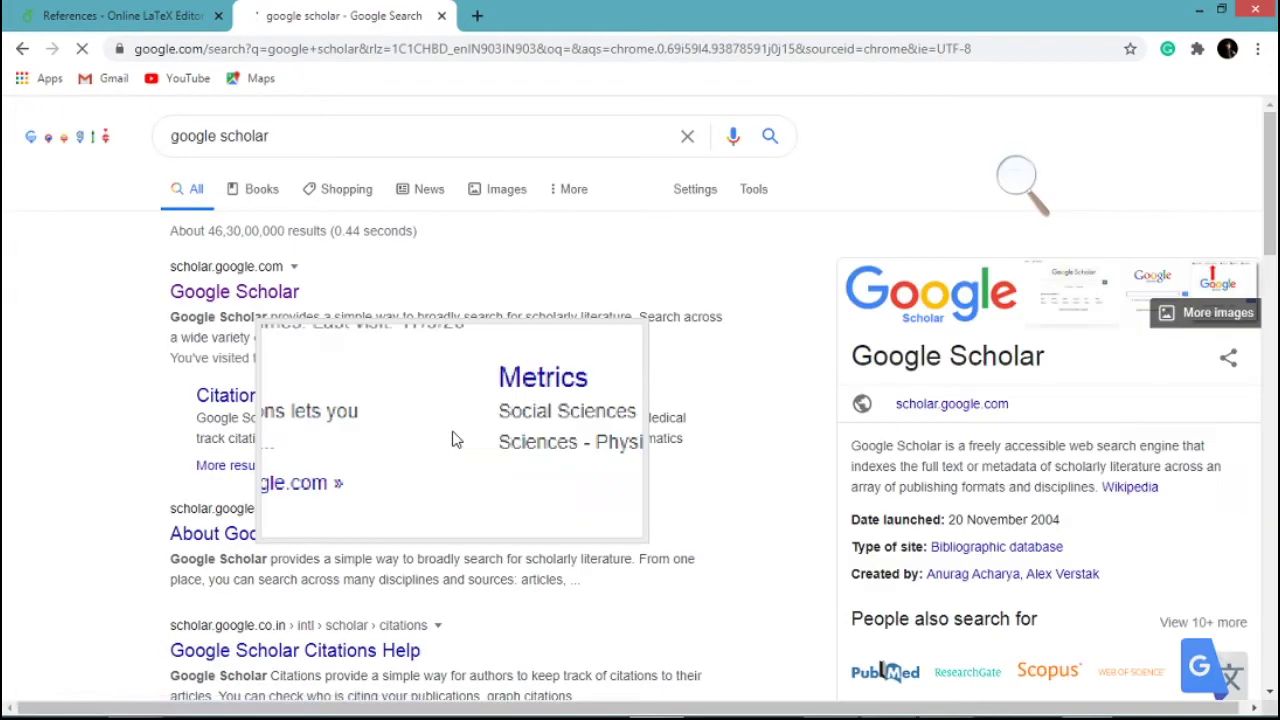
click(270, 300)
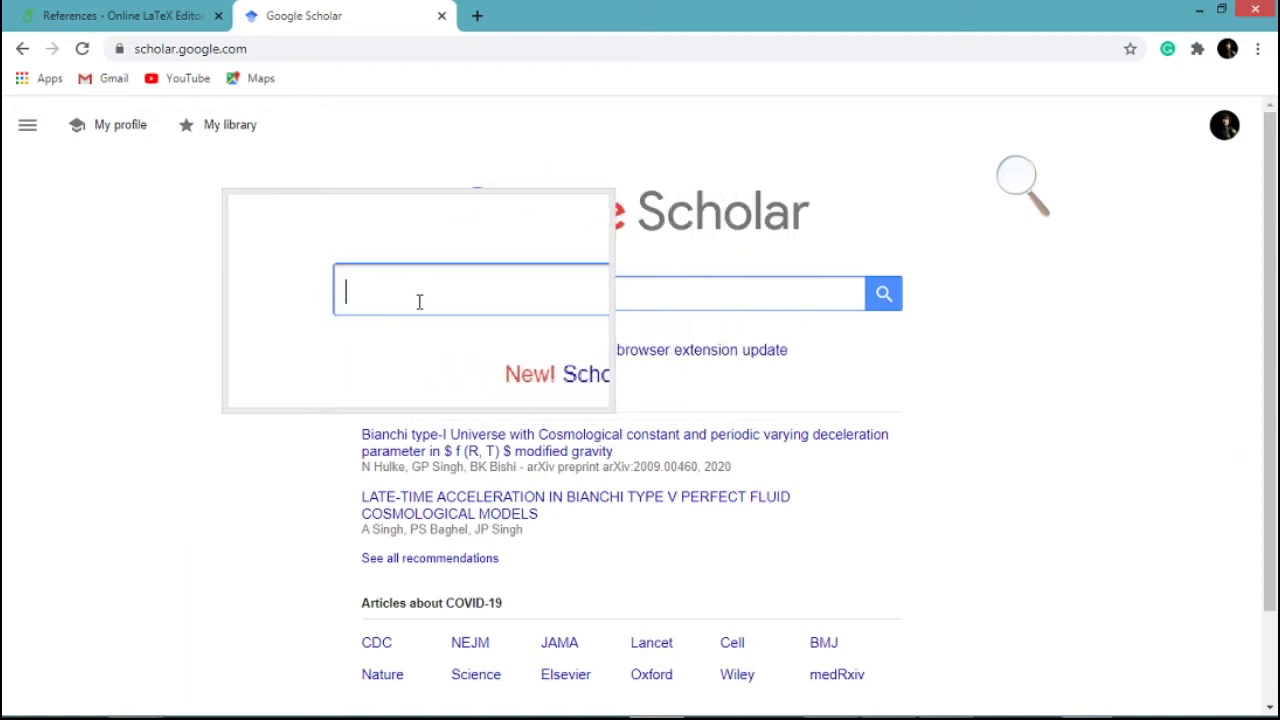
text(a)
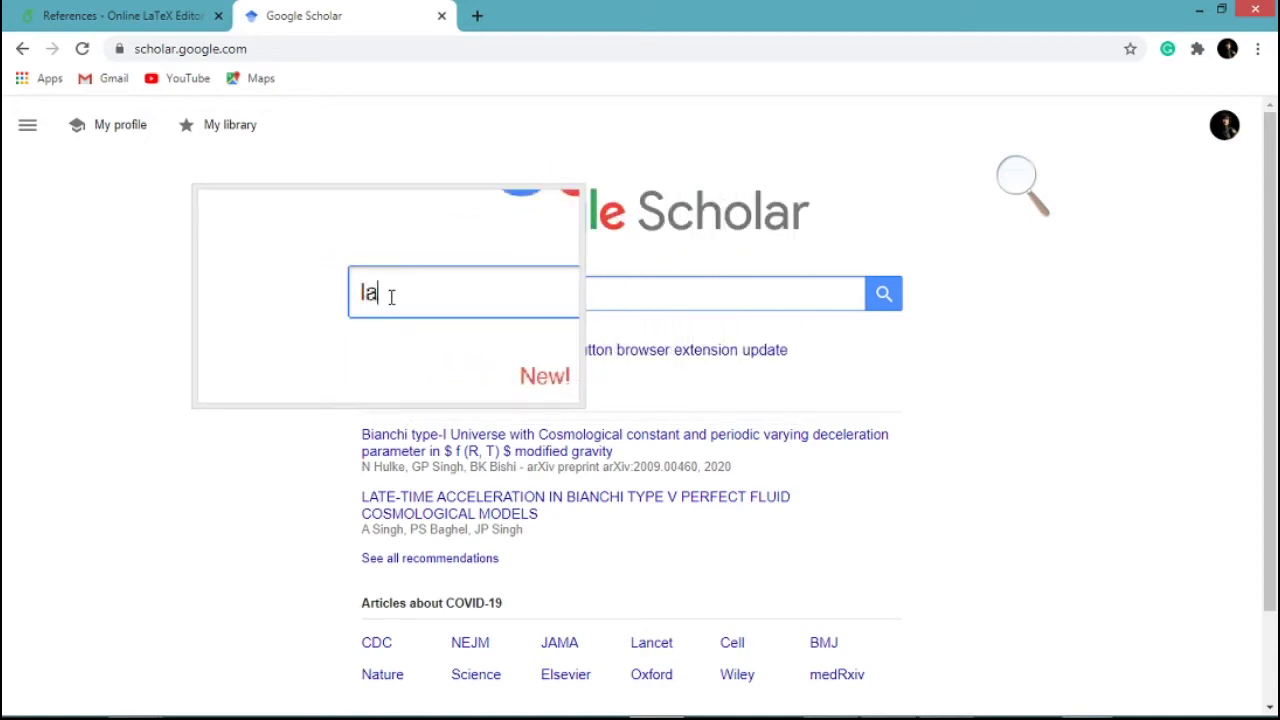
text(tex )
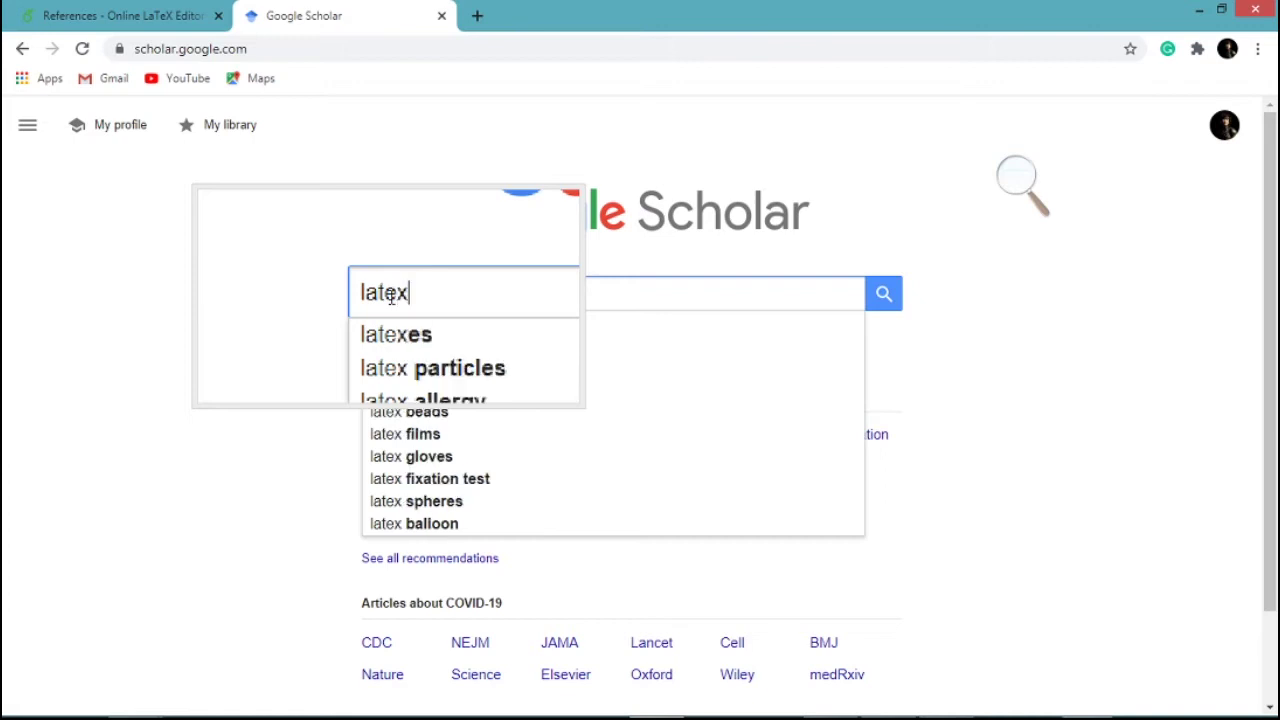
text(bibi)
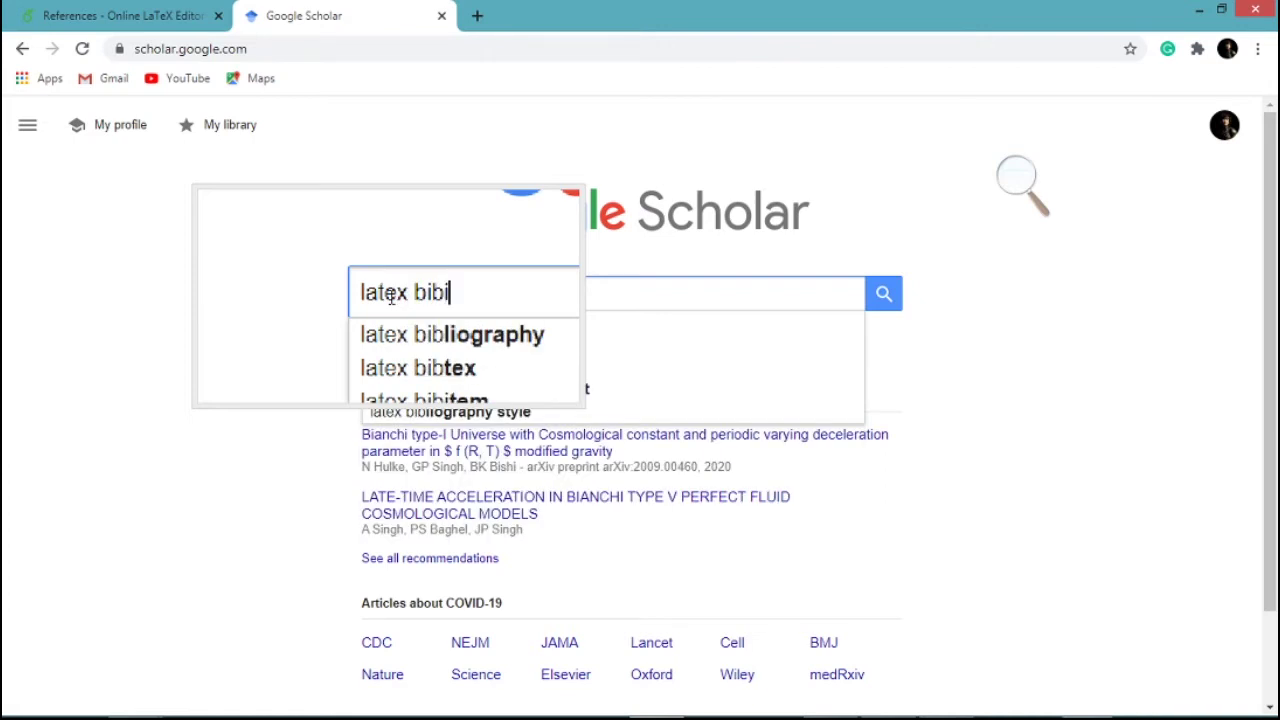
click(428, 322)
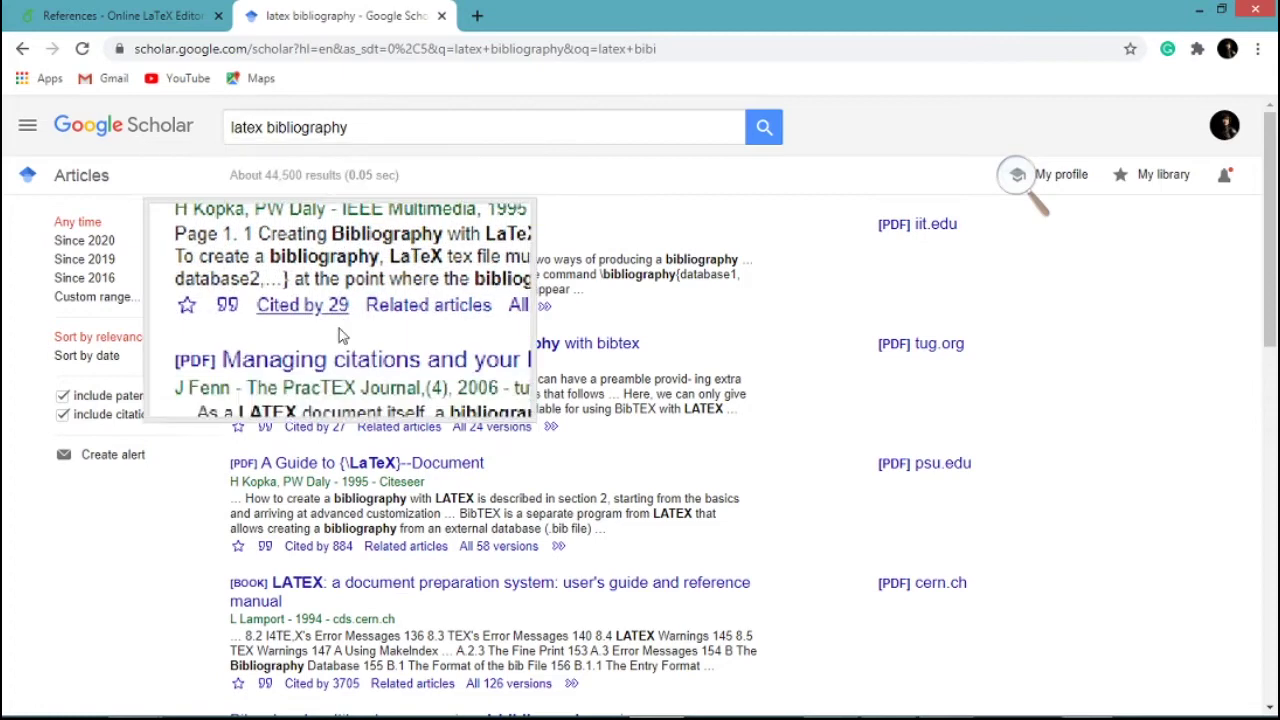
- Show the BibTeX entry for the first result, 'A guide to LATEX', and select all of it
scroll(340, 560, down, 3)
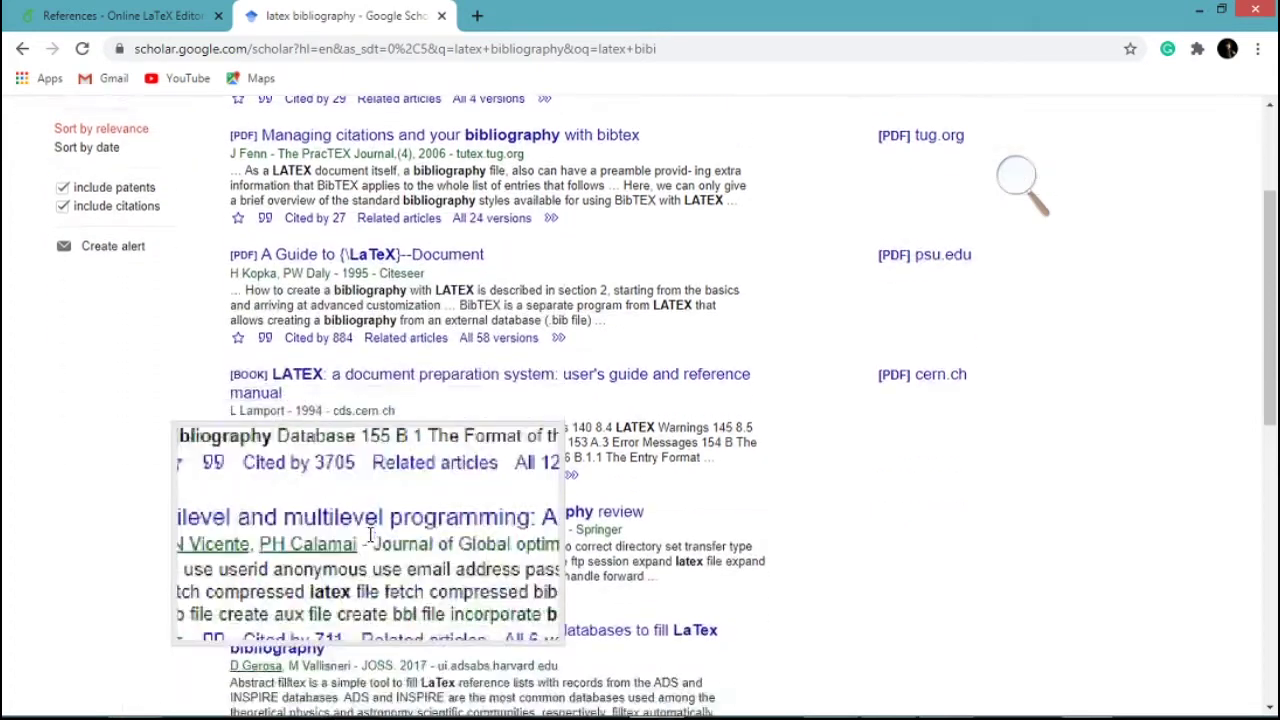
scroll(403, 497, down, 7)
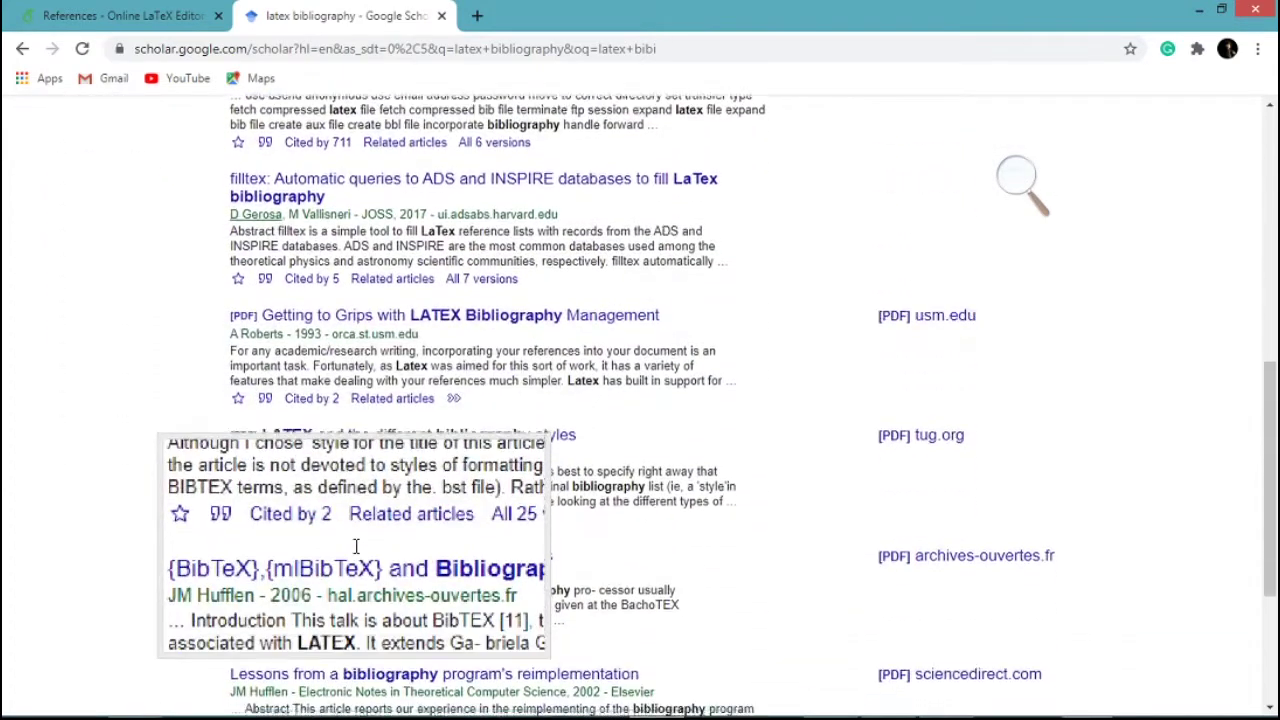
scroll(355, 548, up, 10)
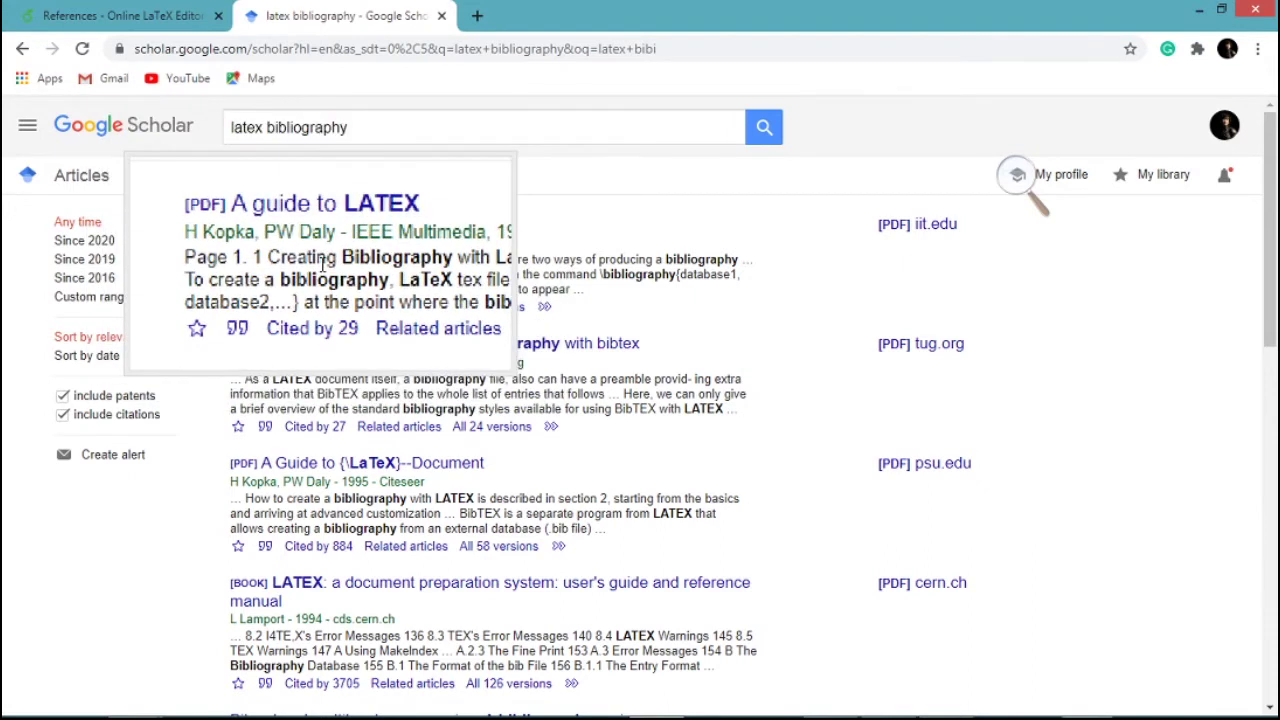
click(265, 309)
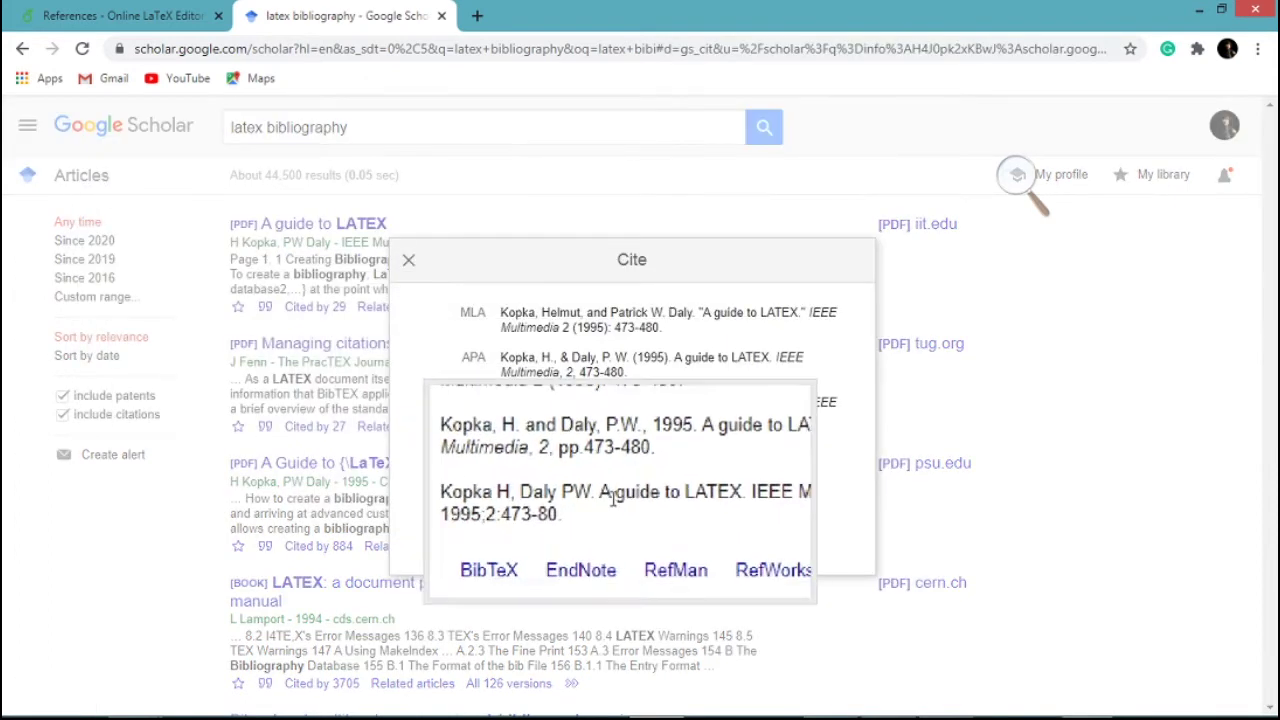
click(534, 550)
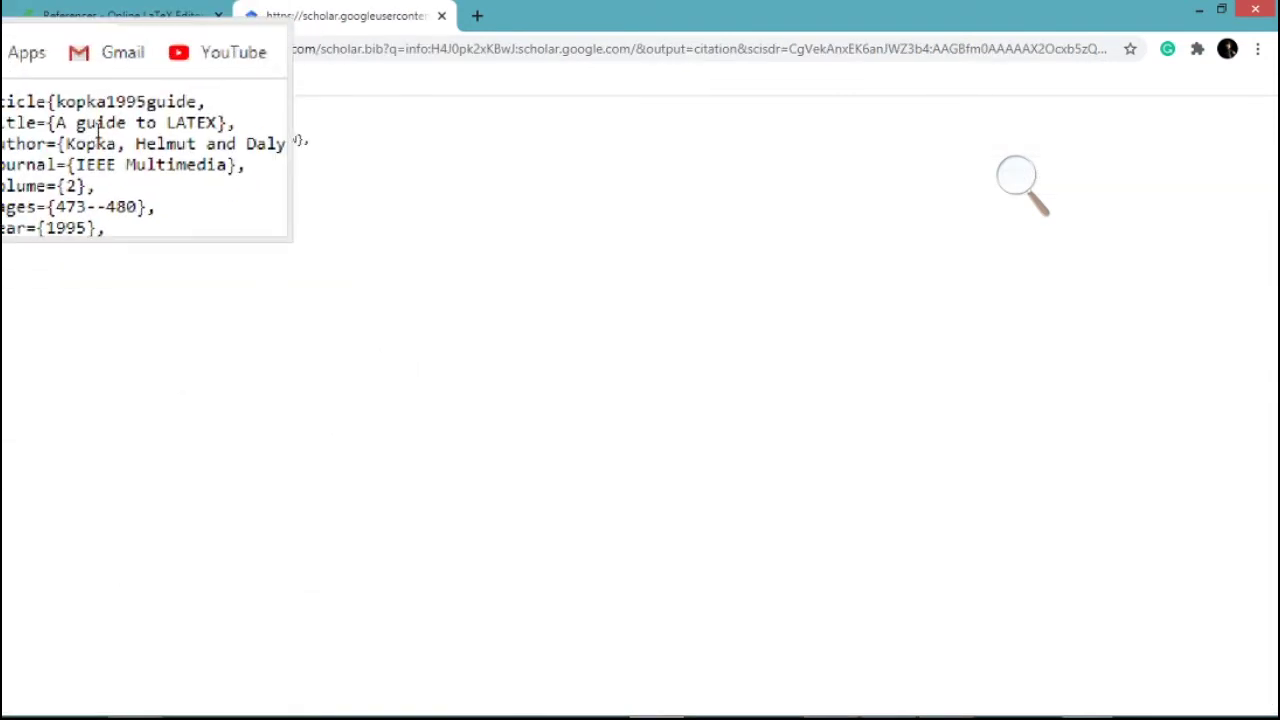
key(ctrl+a)
key(ctrl+c)
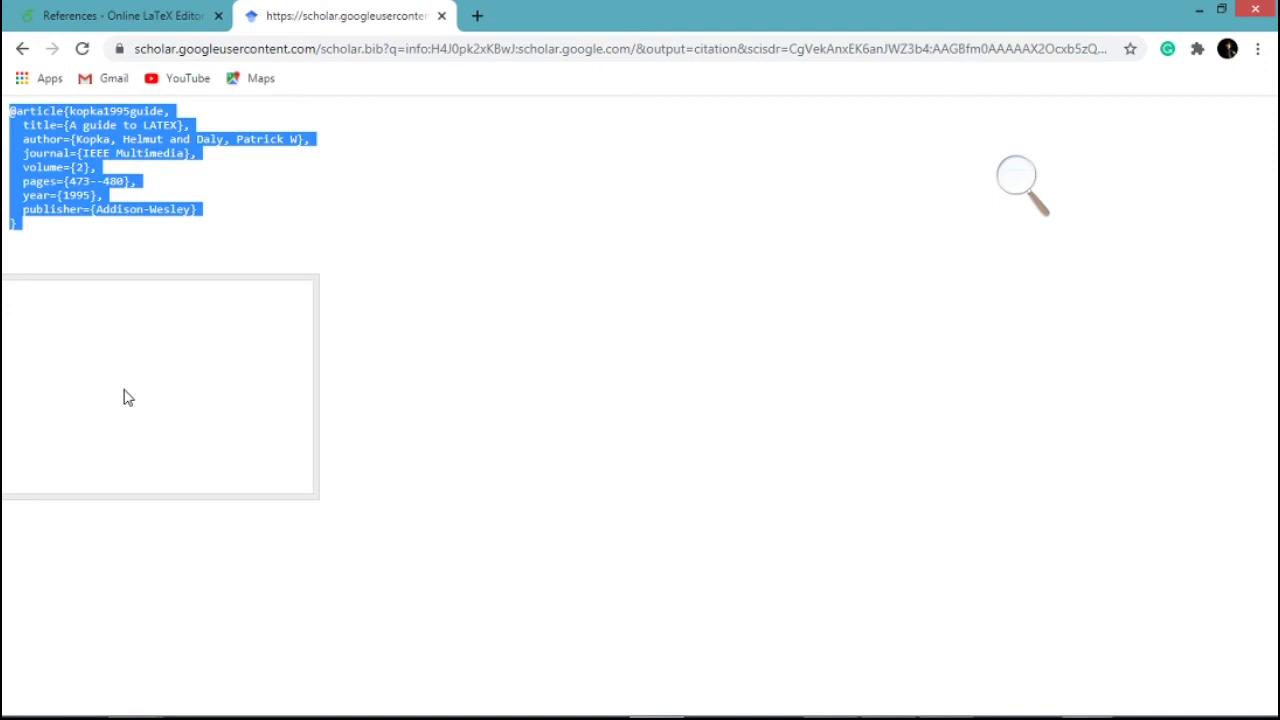
- Paste three copied BibTeX entries into latexref.bib, separated by blank lines
key(ctrl+shift+Tab)
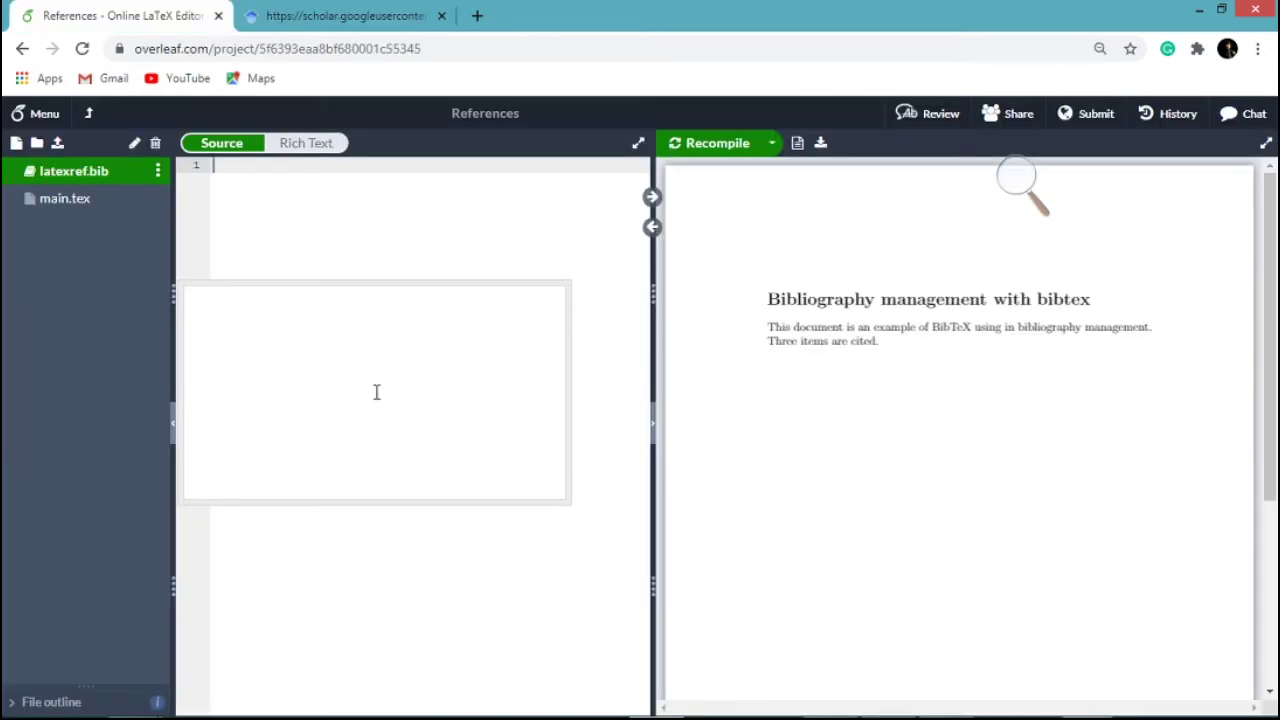
key(ctrl+v)
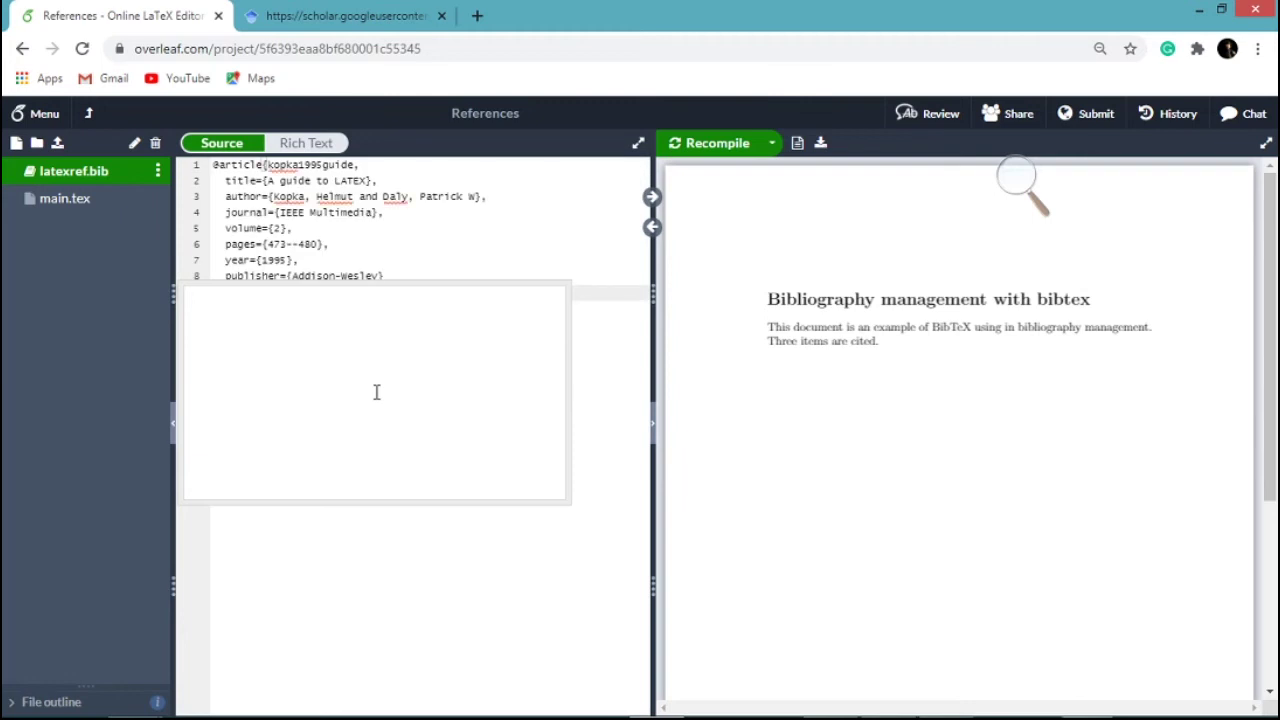
key(Return)
key(Return)
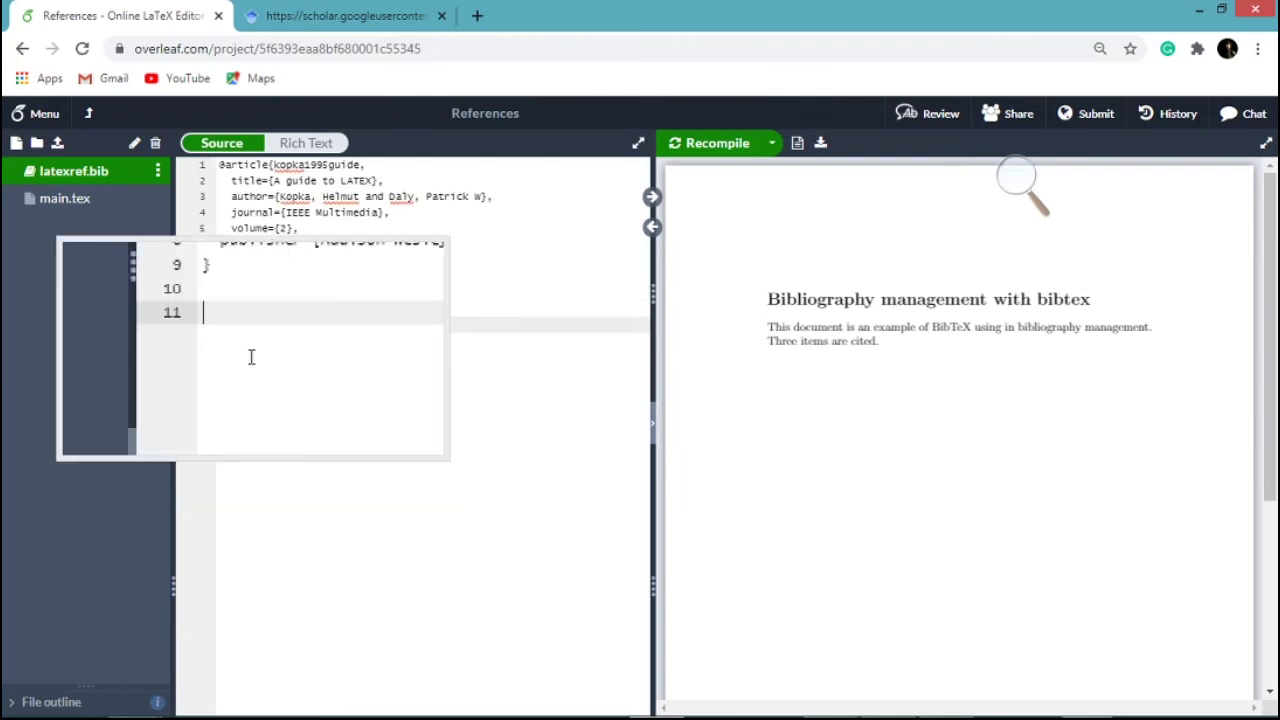
text(@article{fenn2006managing,   title={Managing citations and your bibliography with bibtex},   author={Fenn, Jurgen},   journal={The PracTEX Journal},   year={2006} })
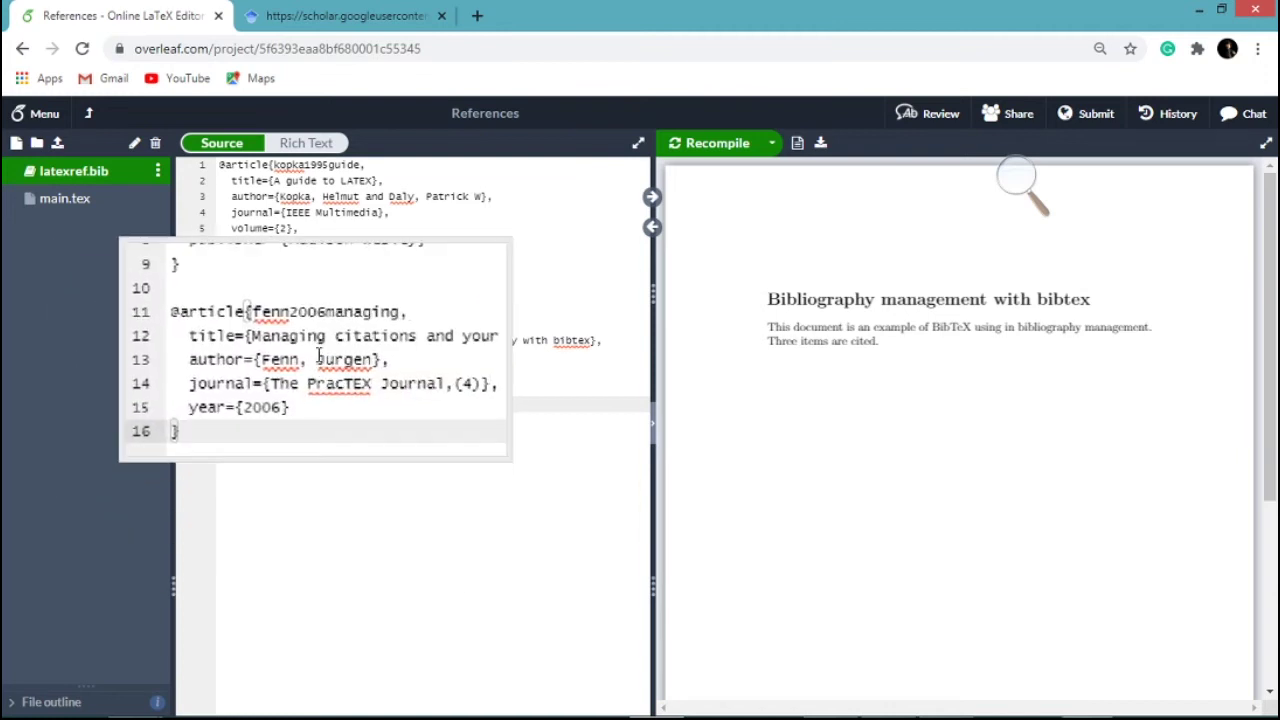
key(Return)
key(Return)
key(ctrl+v)
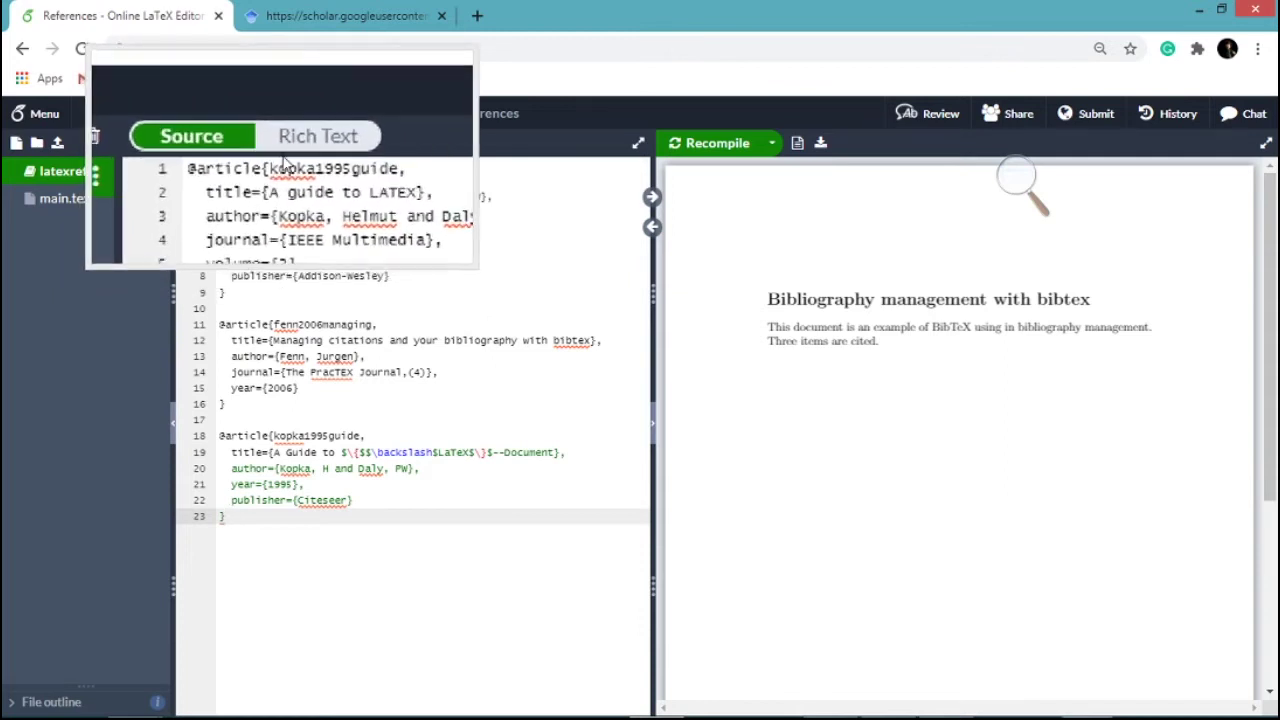
- Copy the first entry's citation key and paste it into a new \cite command in main.tex
click(272, 164)
drag(272, 164, 361, 165)
key(ctrl+c)
click(65, 198)
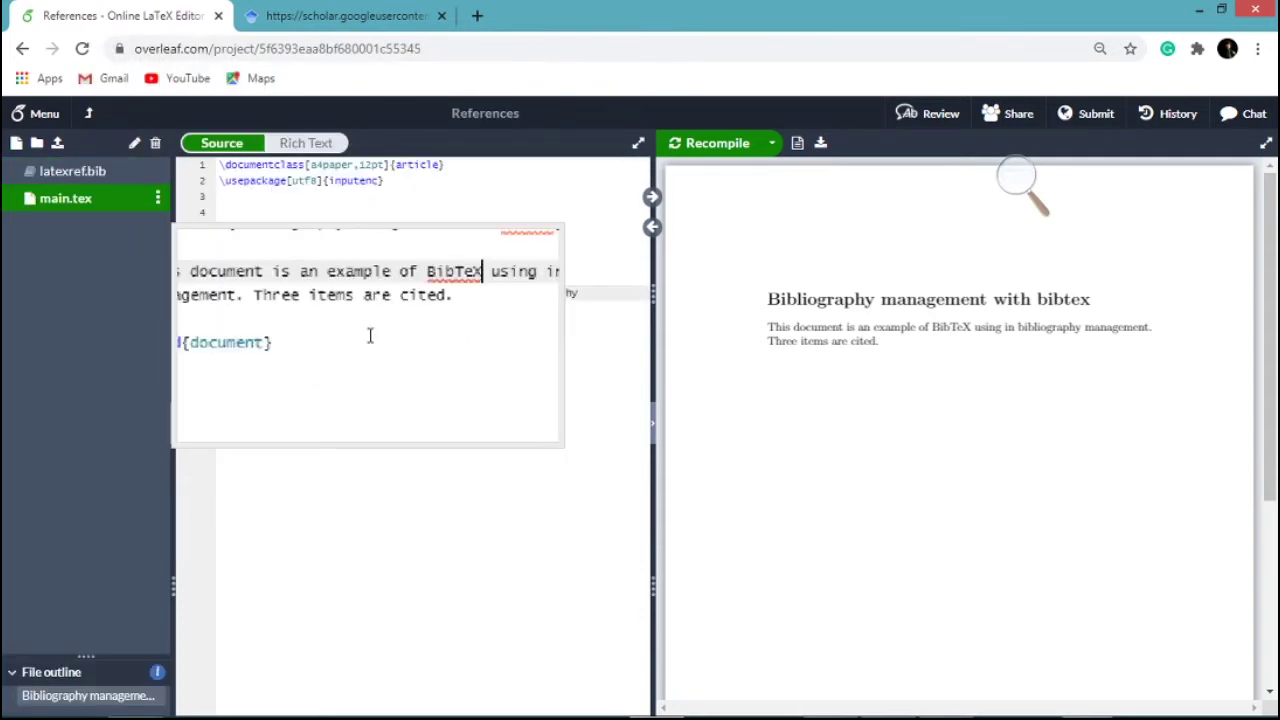
text(\cite)
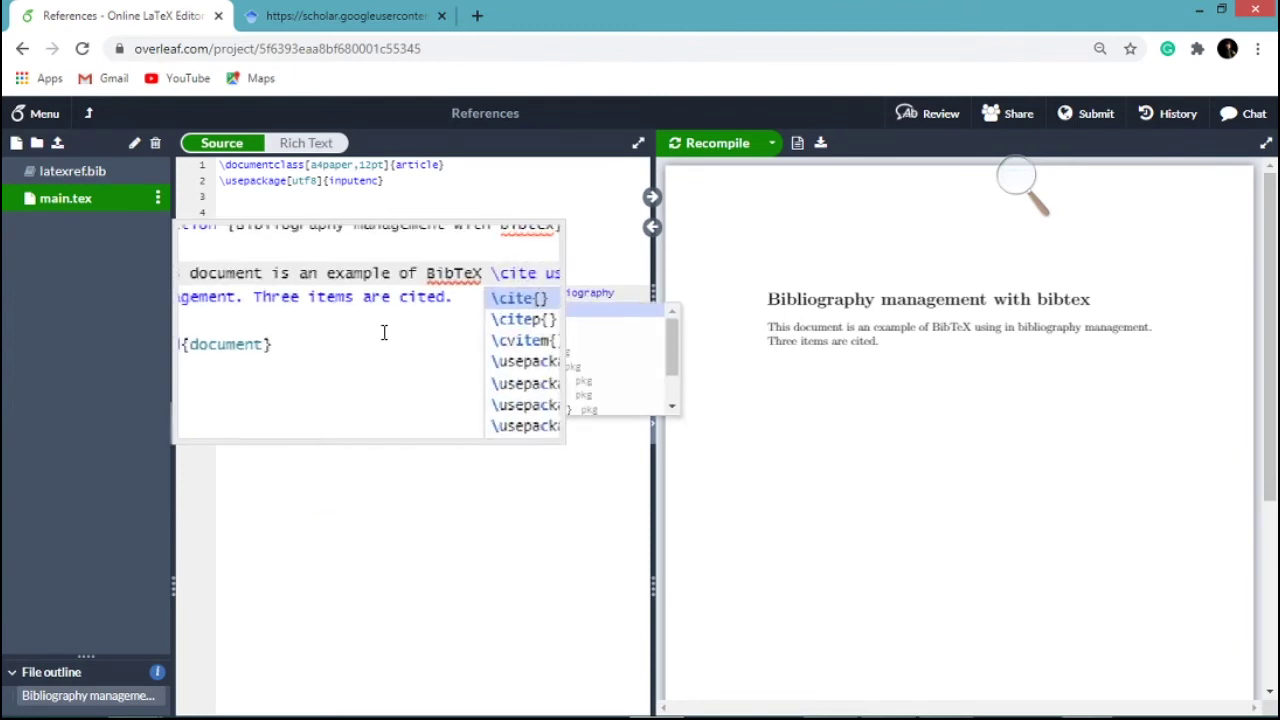
click(475, 316)
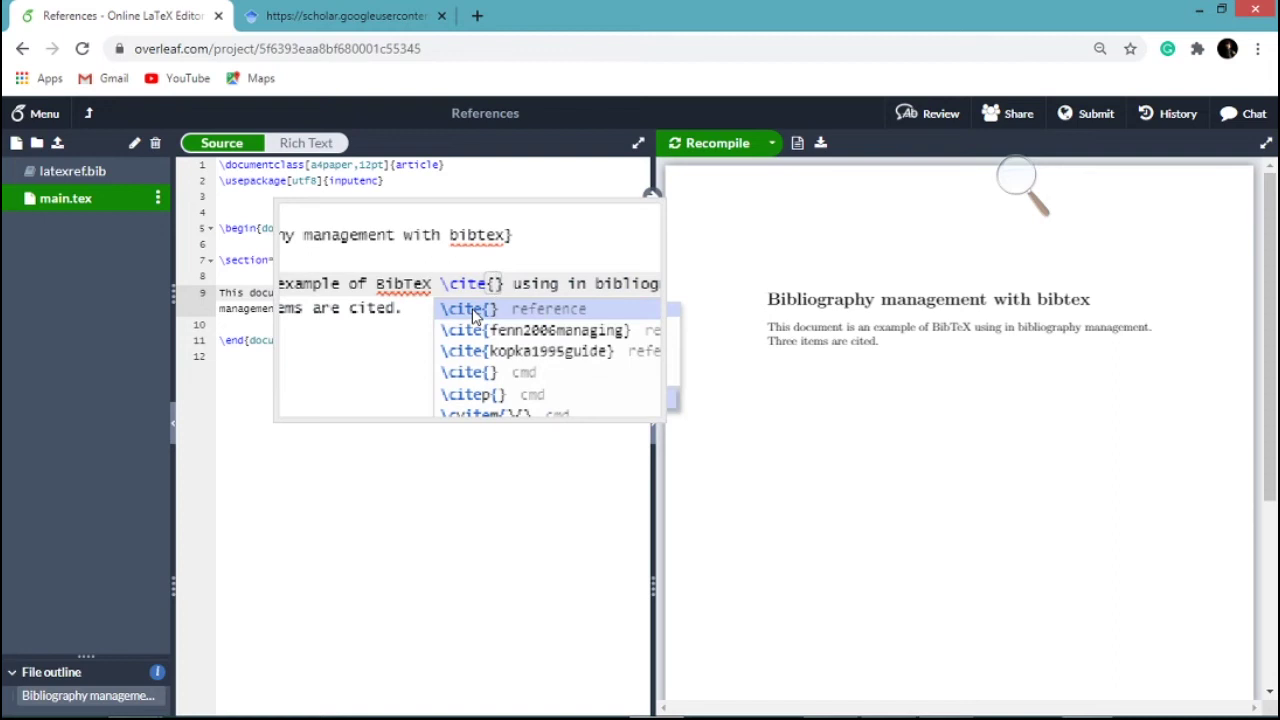
key(ctrl+v)
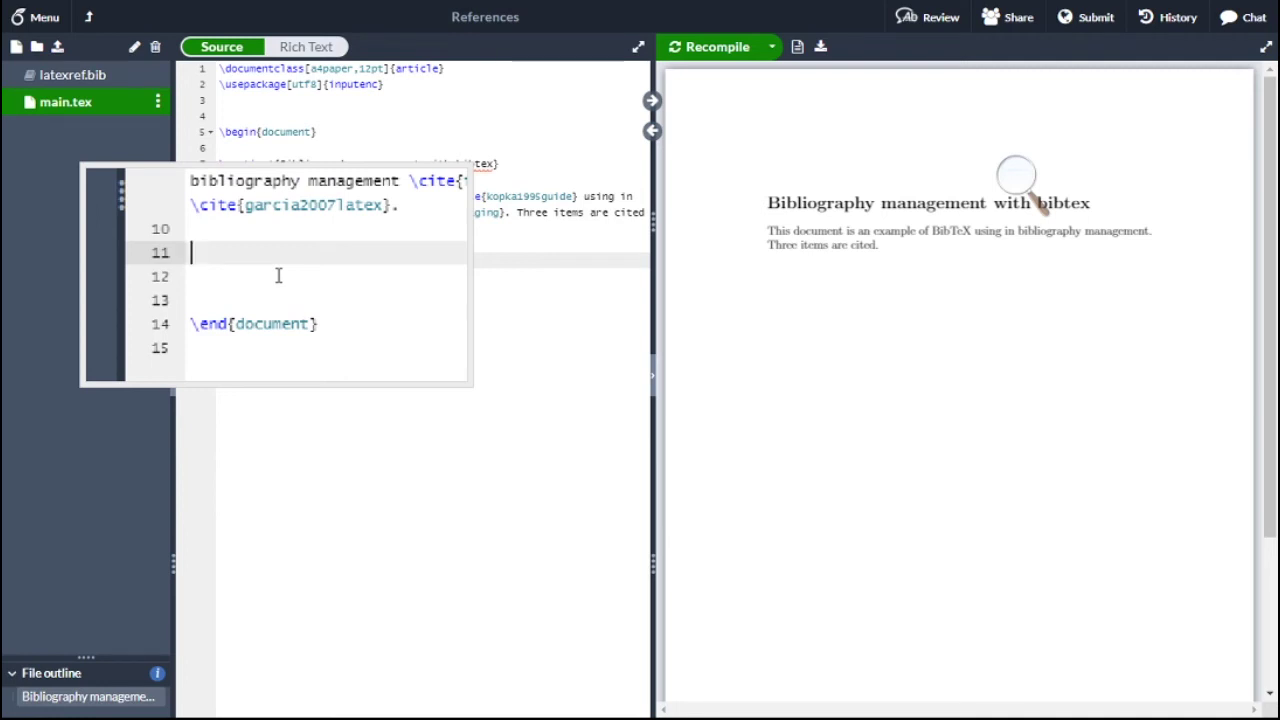
- Add \bibliographystyle{plain} and \bibliography{latexref.bib} to main.tex and recompile the PDF
text(\bibliographystyle{plain} \bibliography{latexref.bib})
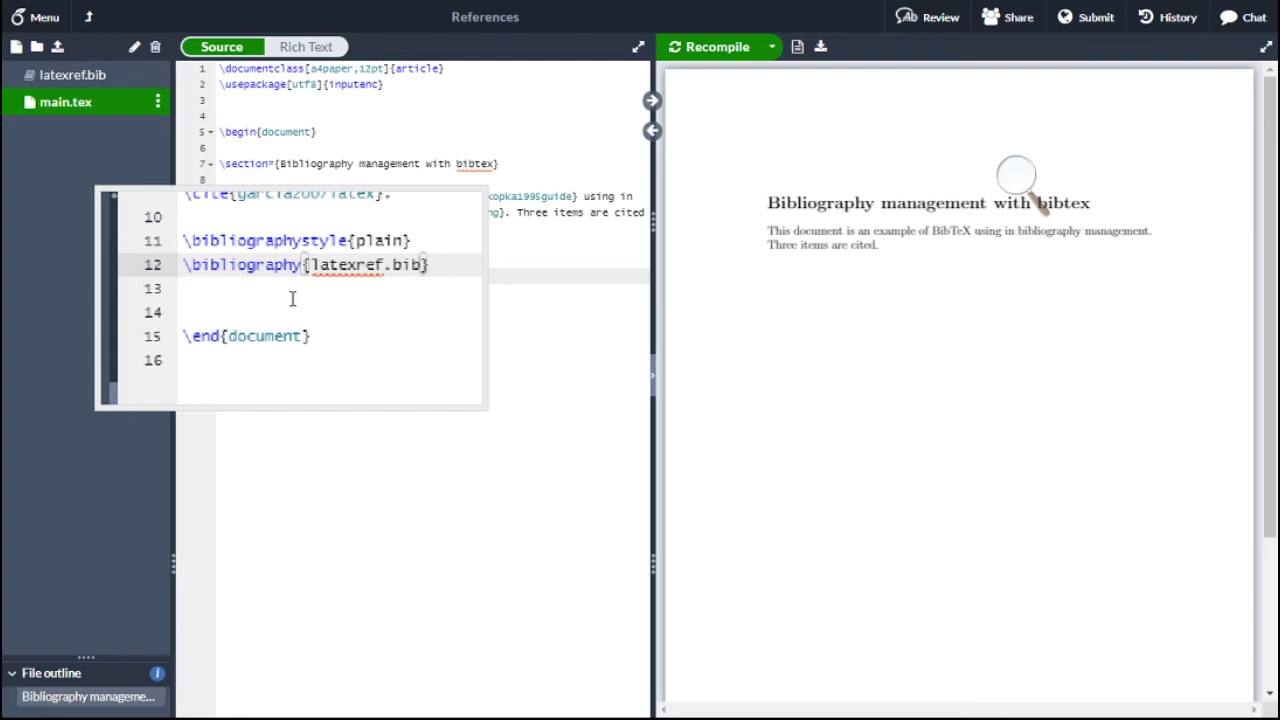
click(710, 55)
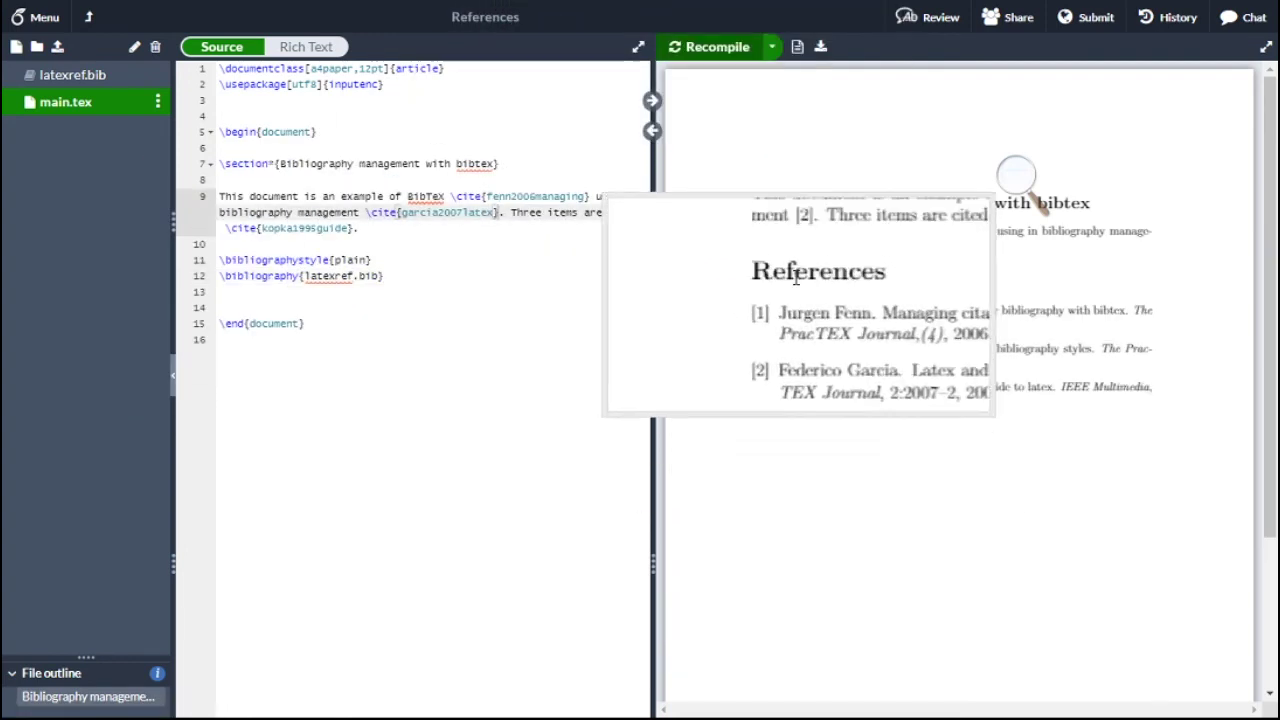